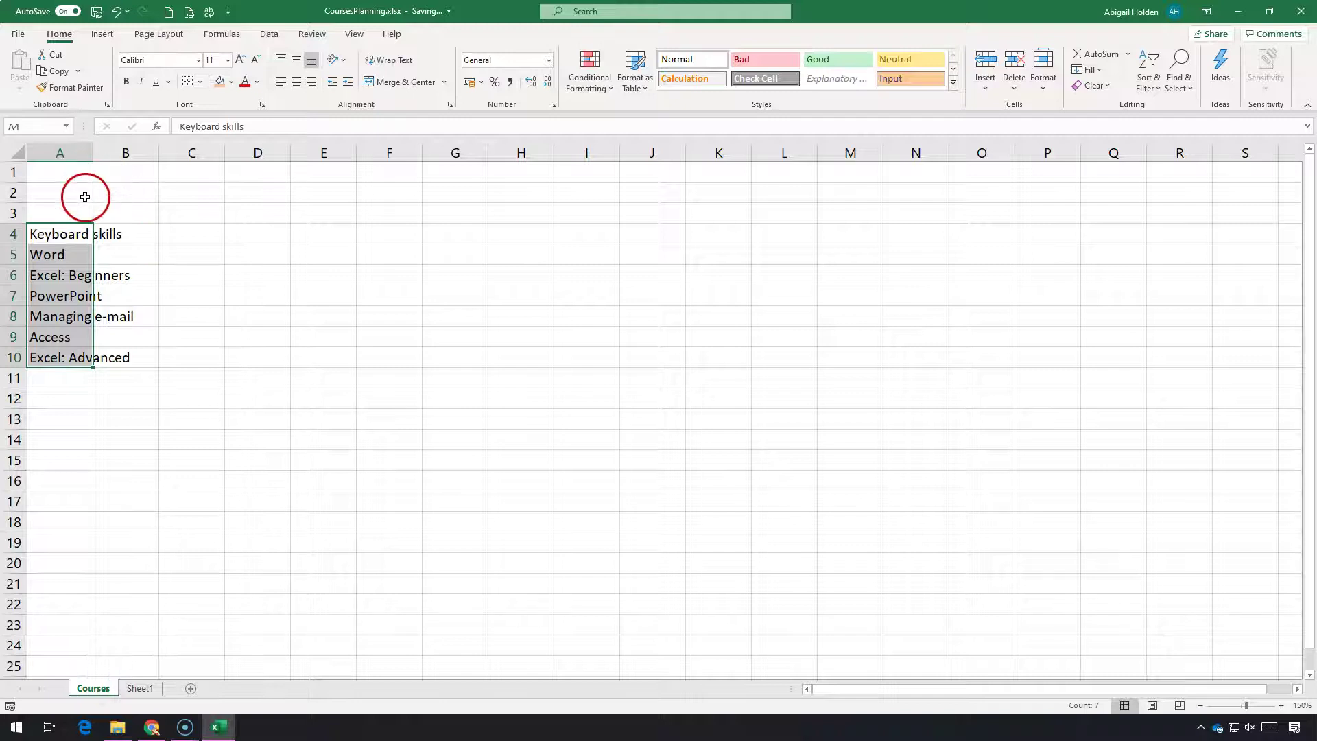
Step: Copy the course names in A4:A10 of Courses, paste them transposed into Sheet1 from C2, and compare them with the source list
{"action": "left_click", "coordinate": [138, 688]}
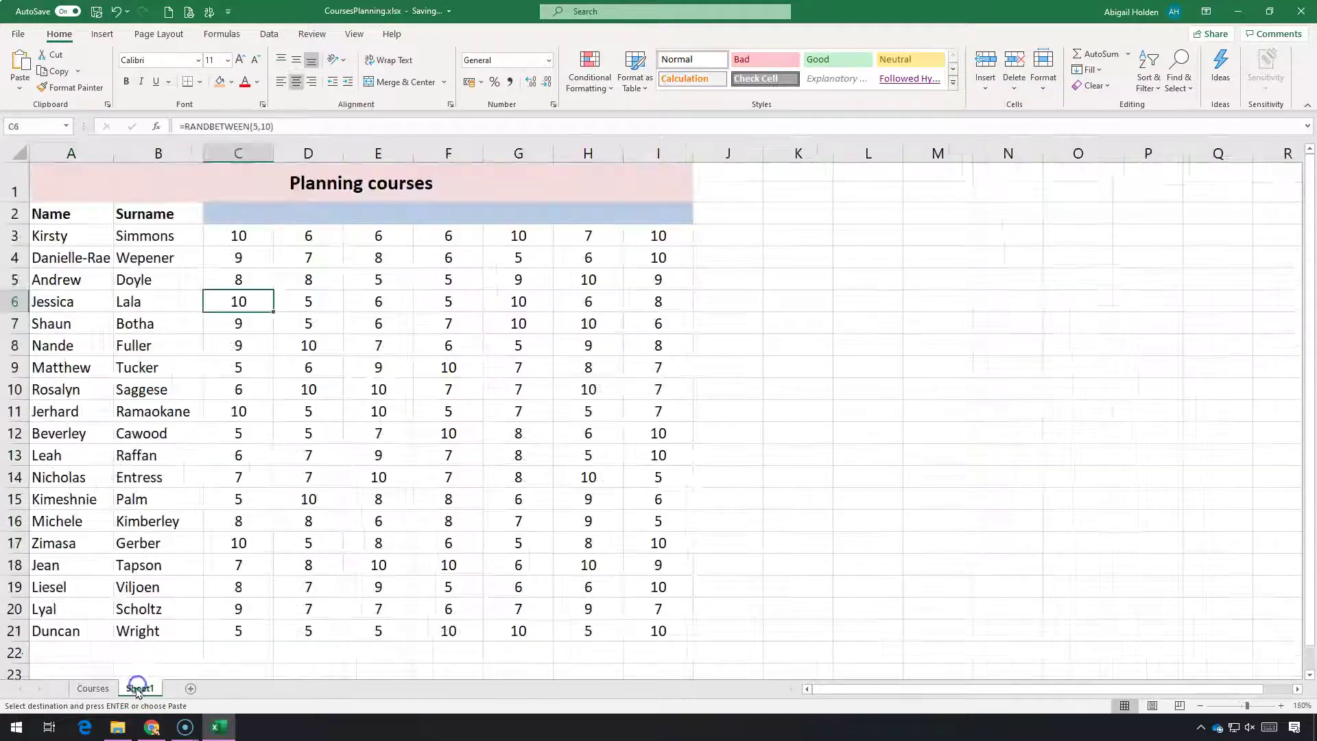
{"action": "left_click_drag", "start_coordinate": [229, 212], "coordinate": [645, 206]}
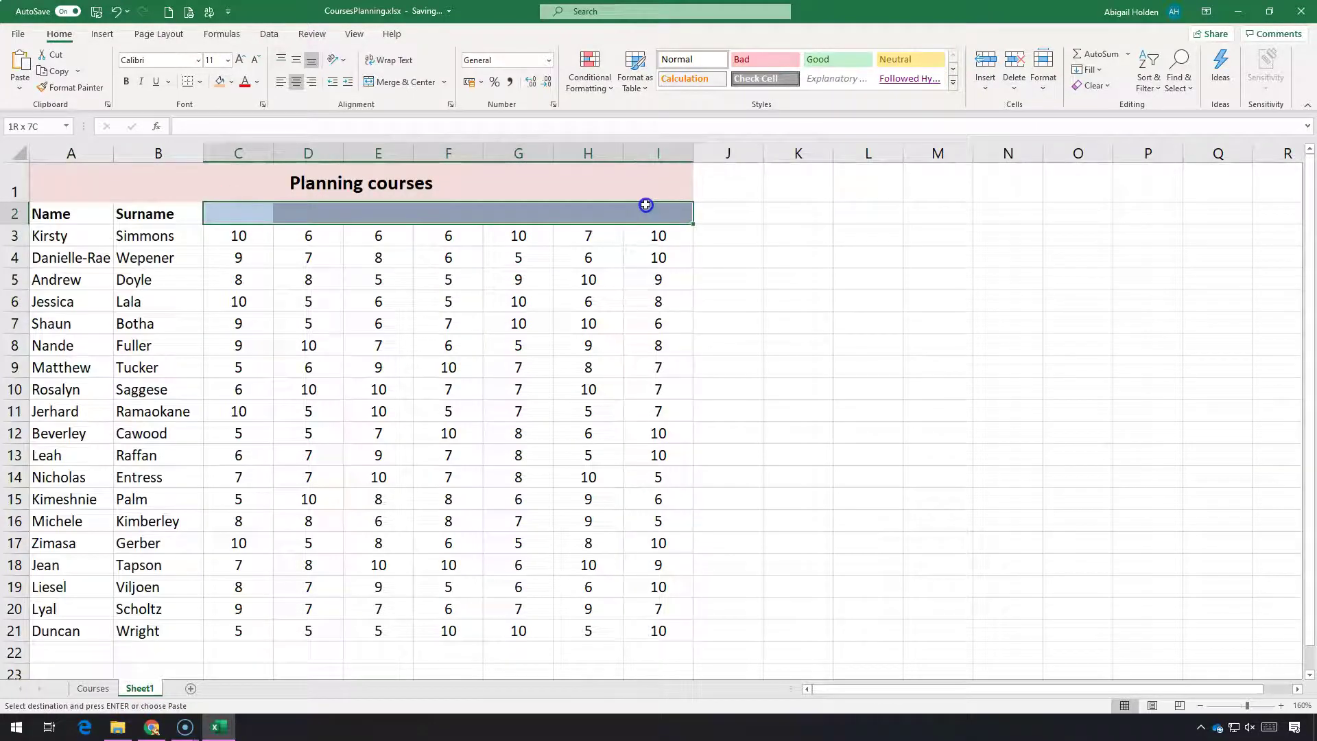
{"action": "left_click", "coordinate": [239, 212]}
{"action": "right_click", "coordinate": [224, 213]}
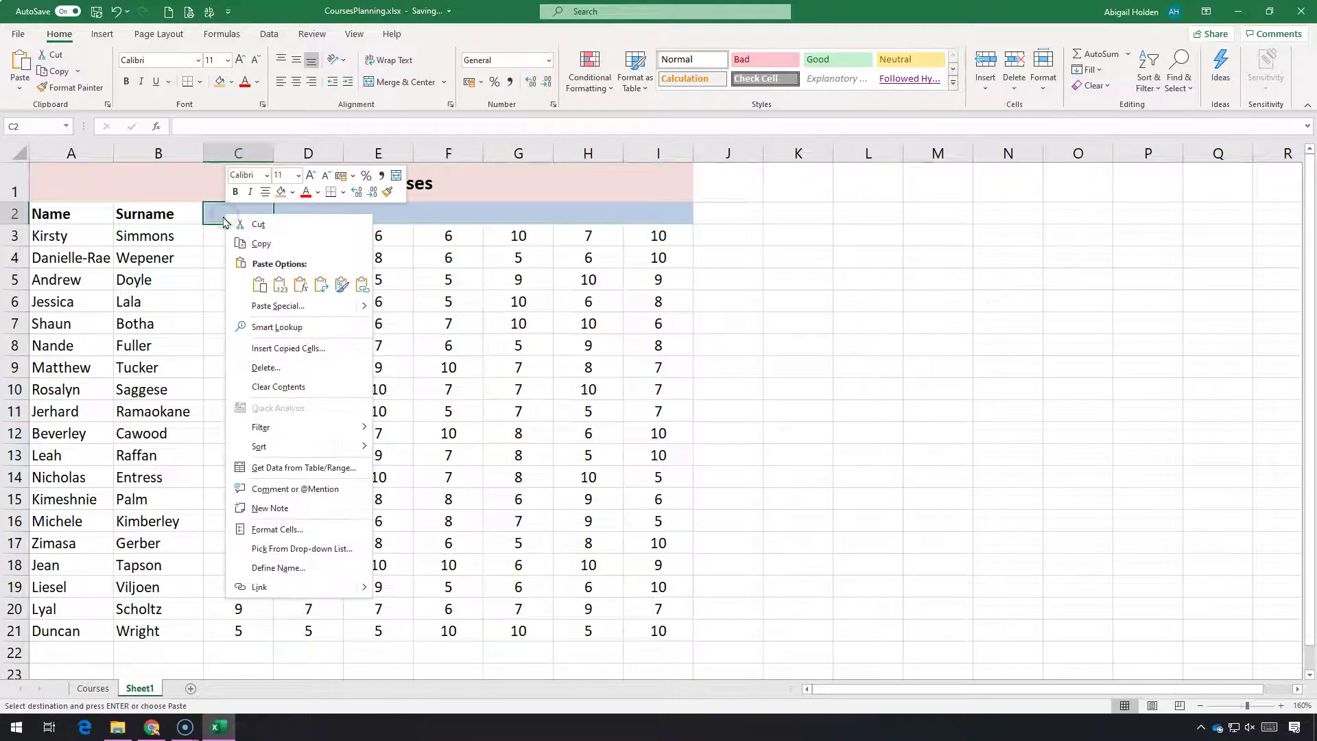
{"action": "left_click", "coordinate": [282, 286]}
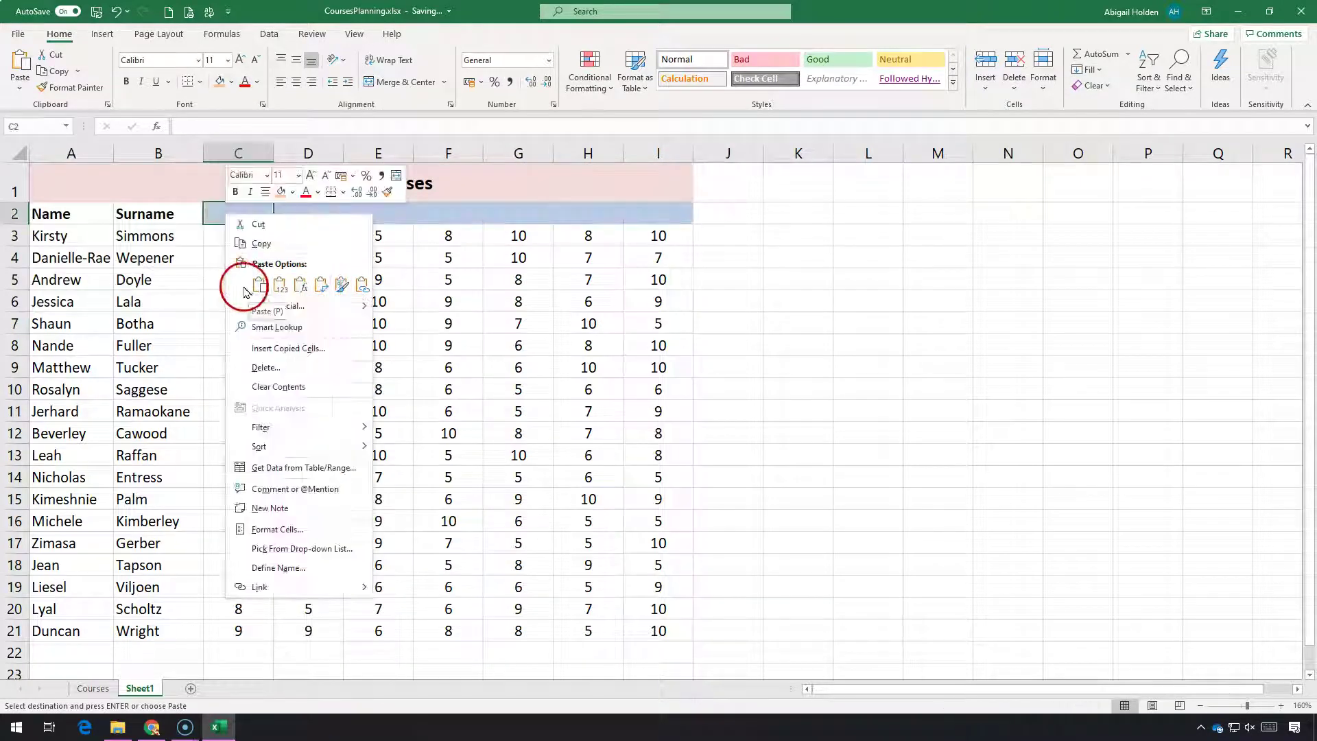
{"action": "left_click", "coordinate": [370, 306]}
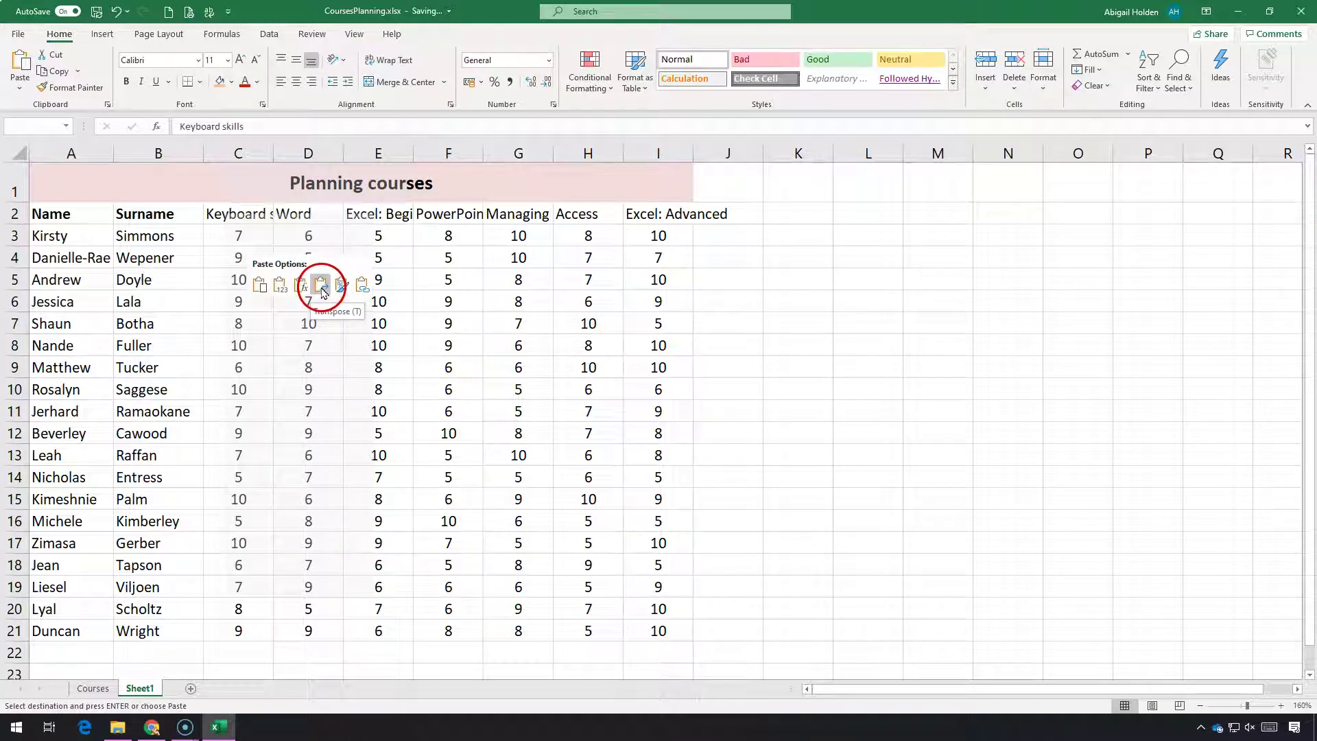
{"action": "left_click", "coordinate": [322, 287]}
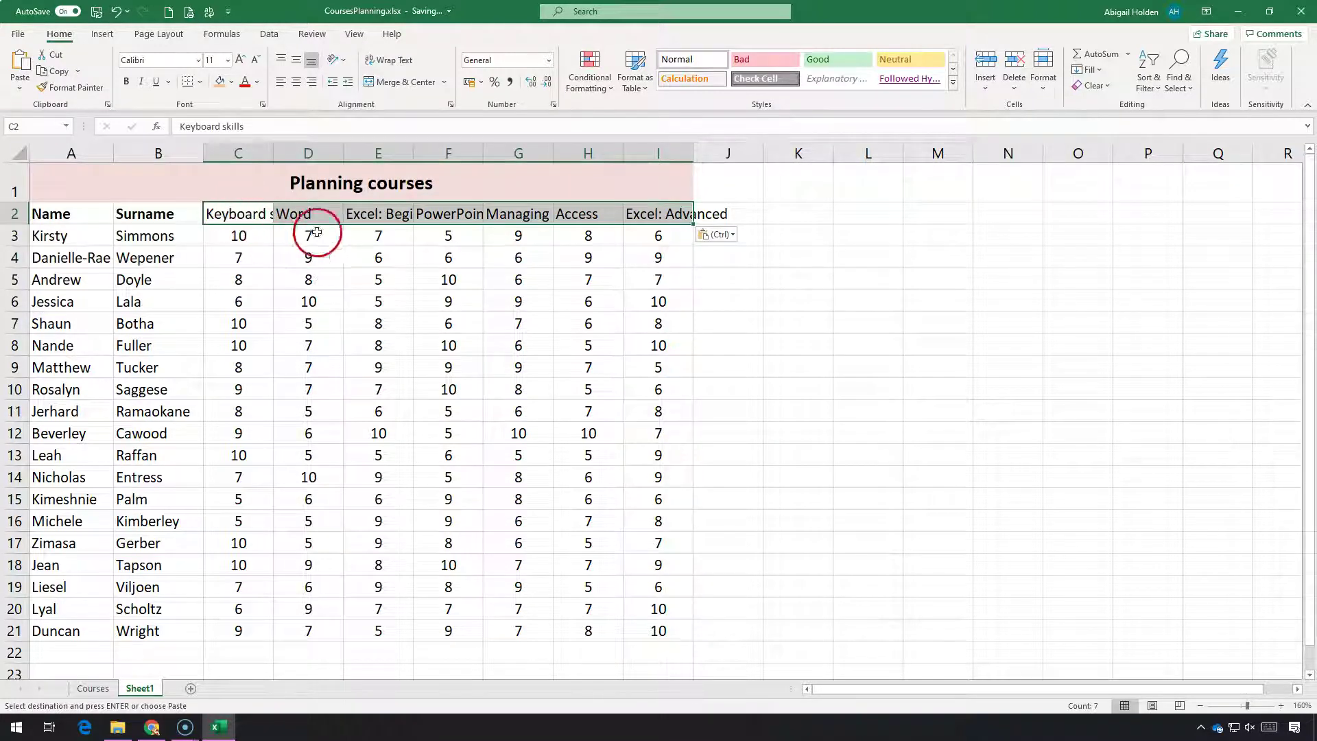
{"action": "left_click", "coordinate": [92, 688]}
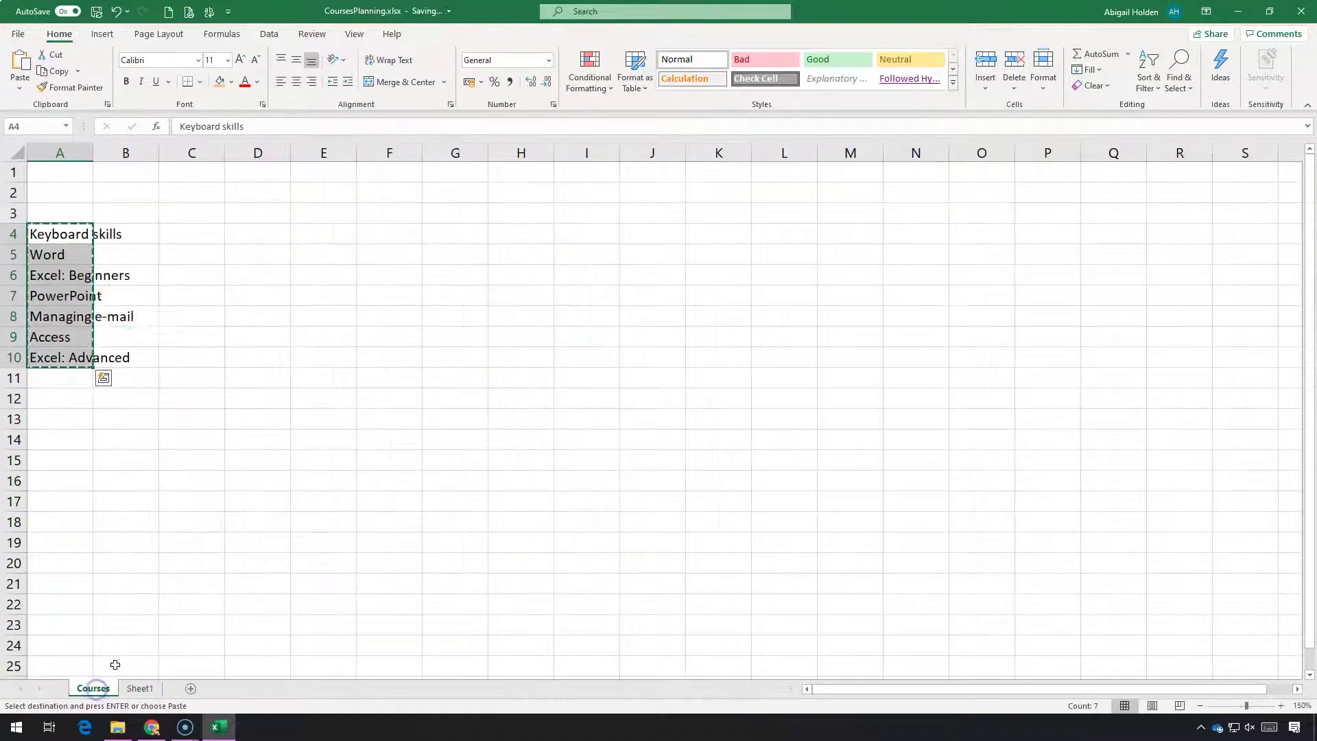
{"action": "left_click", "coordinate": [140, 688]}
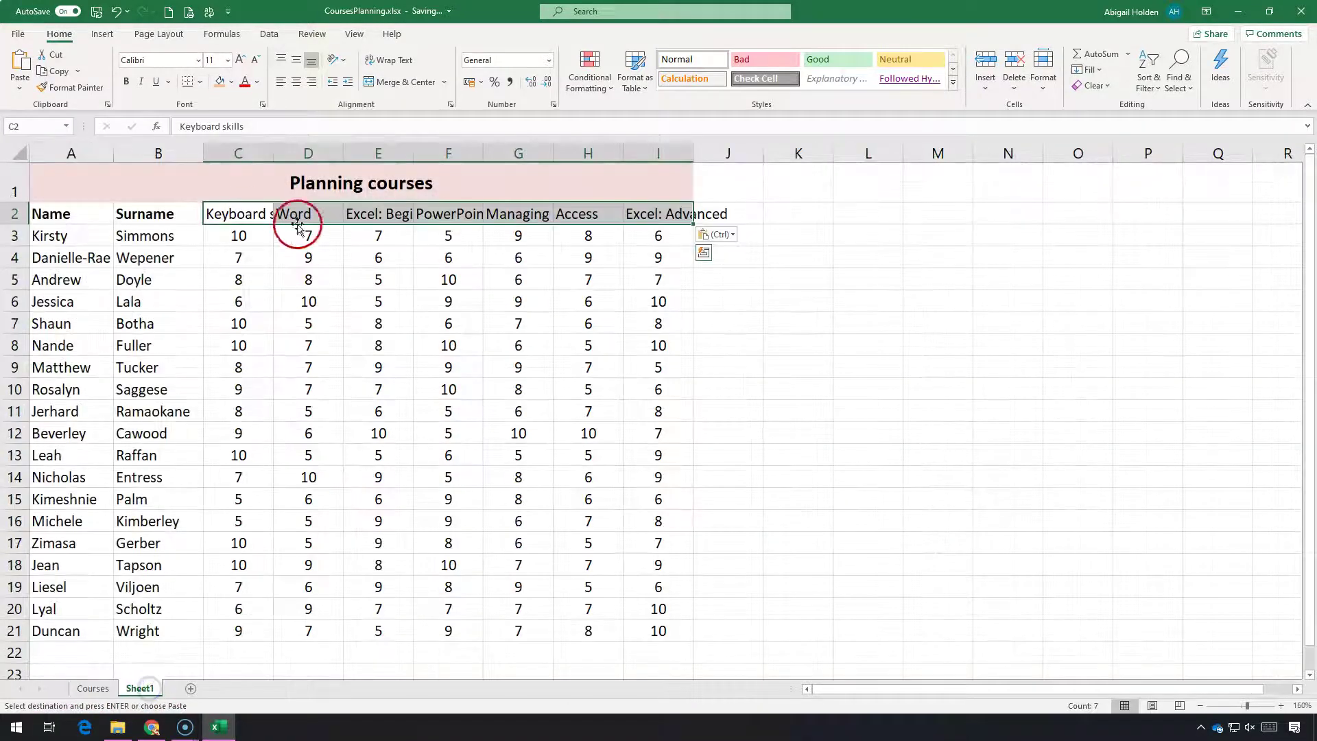
Step: Wrap the text of the course headings in C2:I2 and centre them vertically and horizontally
{"action": "left_click", "coordinate": [389, 60]}
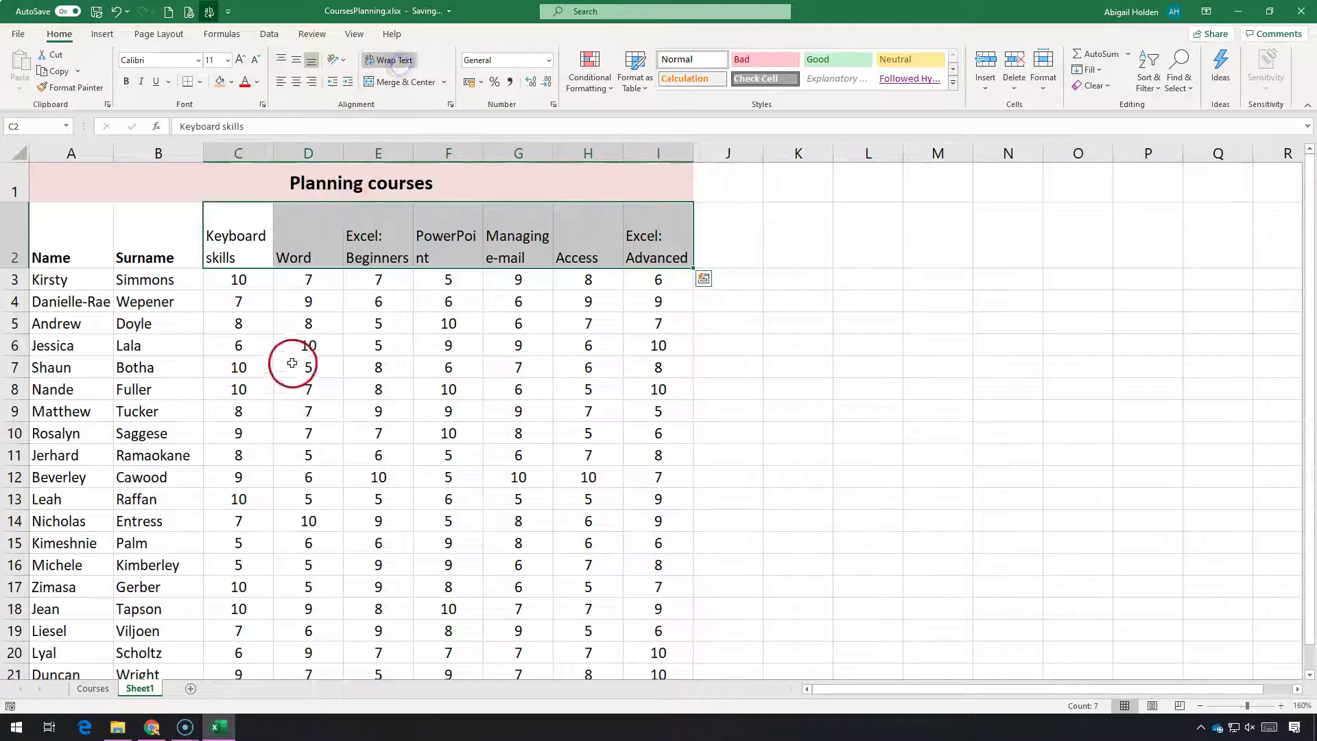
{"action": "left_click", "coordinate": [298, 62]}
{"action": "left_click", "coordinate": [297, 81]}
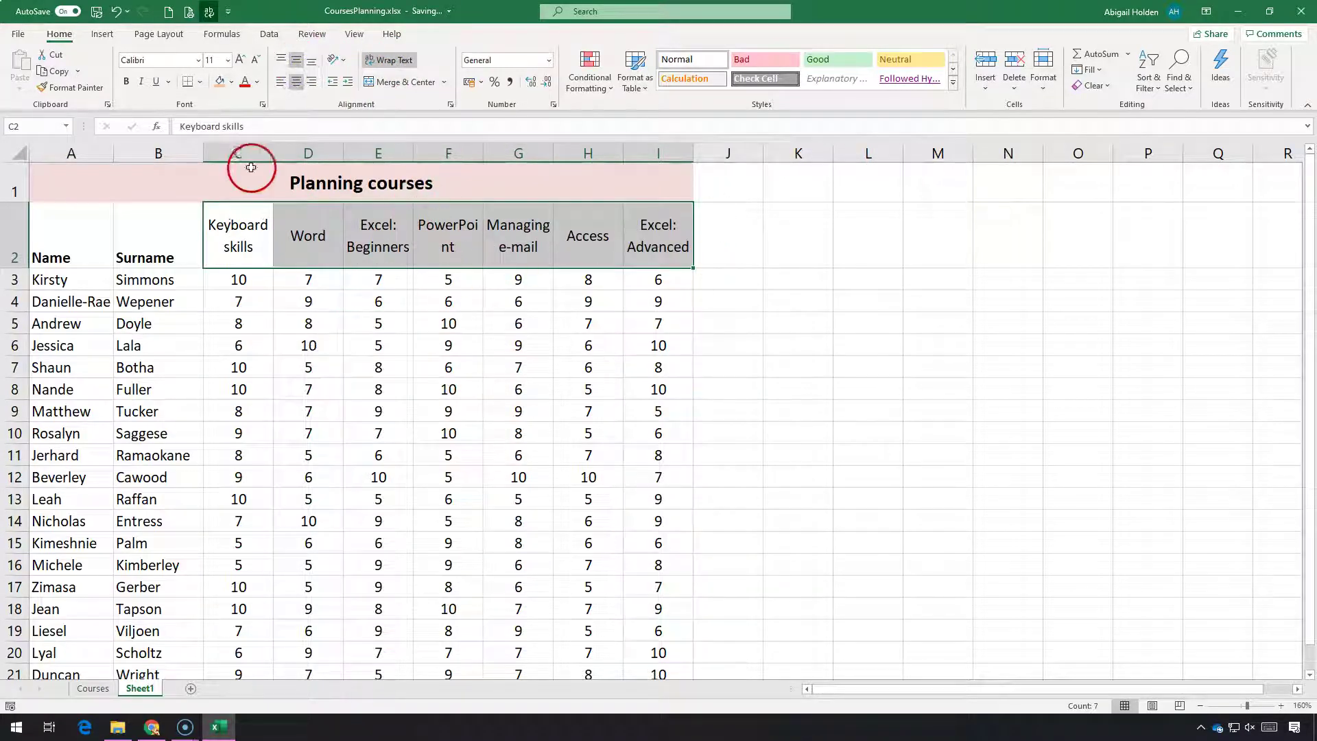
Step: Widen columns C through I equally so that the PowerPoint heading fits on one line
{"action": "left_click_drag", "start_coordinate": [255, 150], "coordinate": [661, 150]}
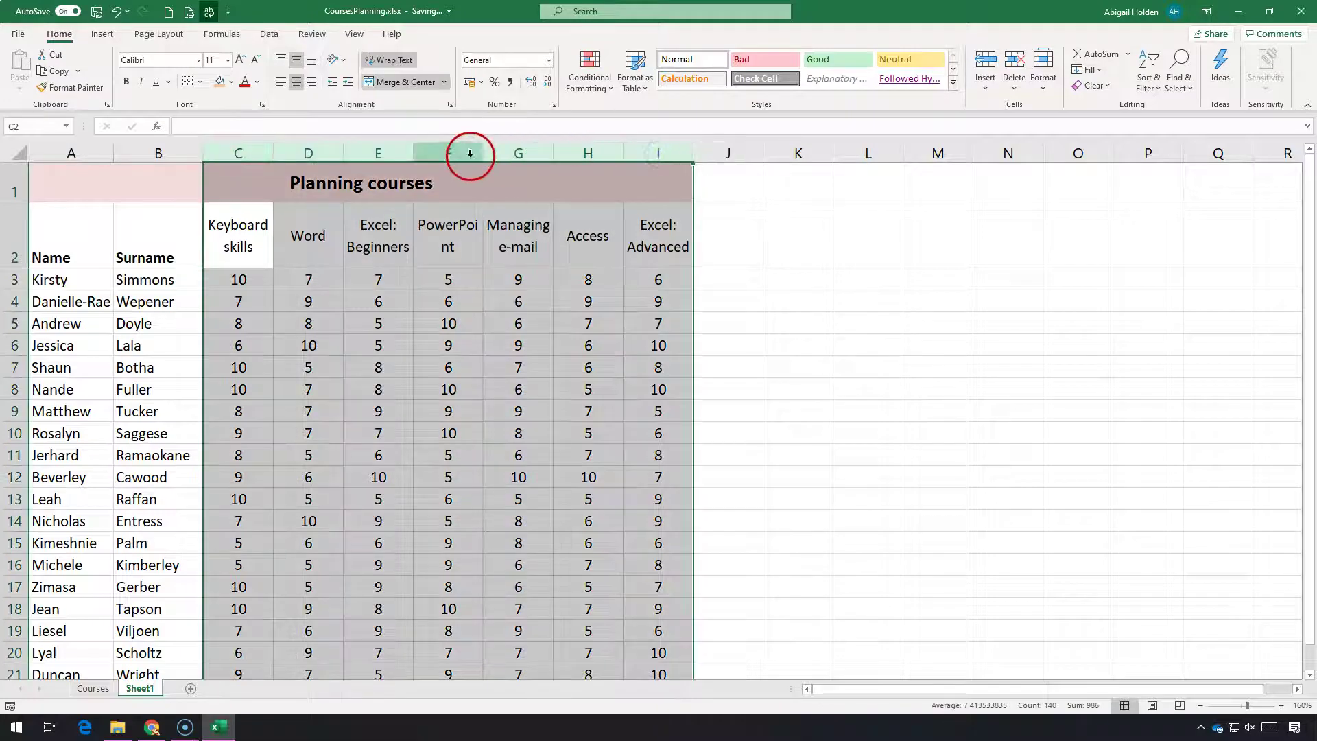
{"action": "left_click_drag", "start_coordinate": [483, 153], "coordinate": [491, 152]}
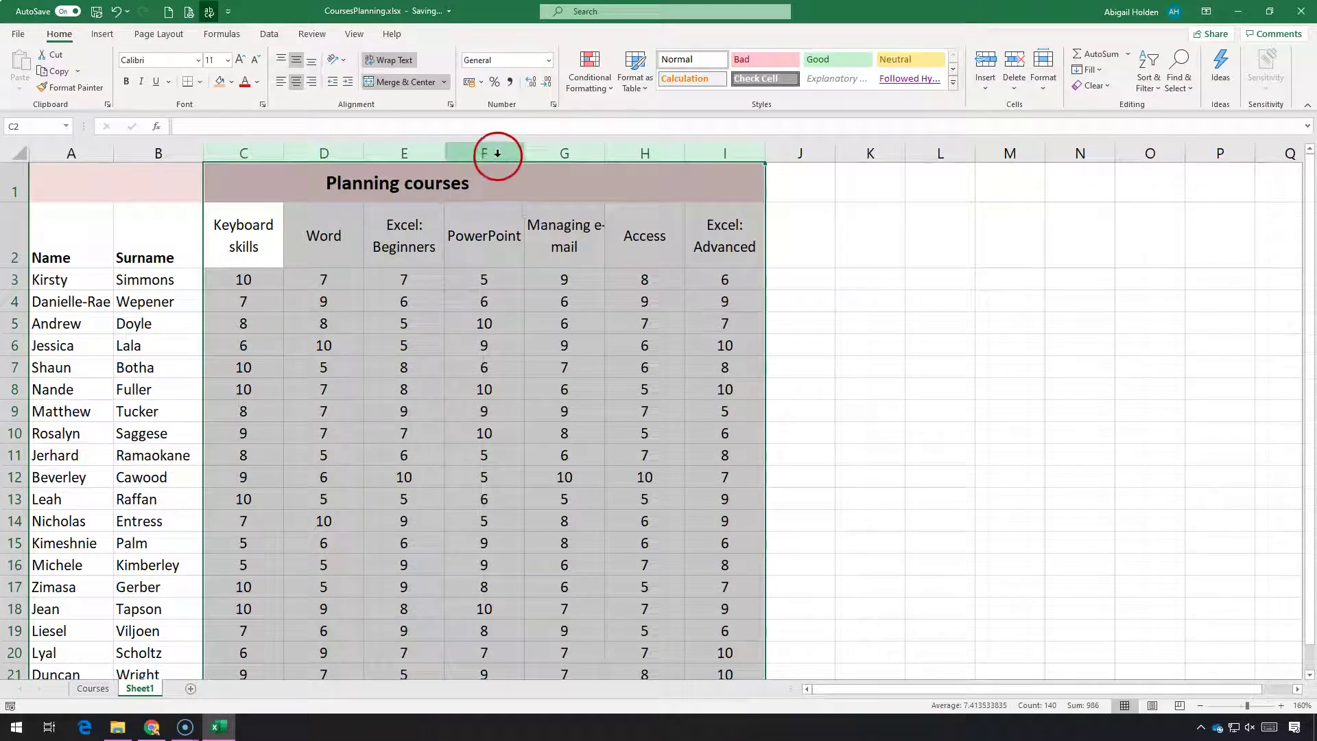
{"action": "left_click", "coordinate": [528, 281]}
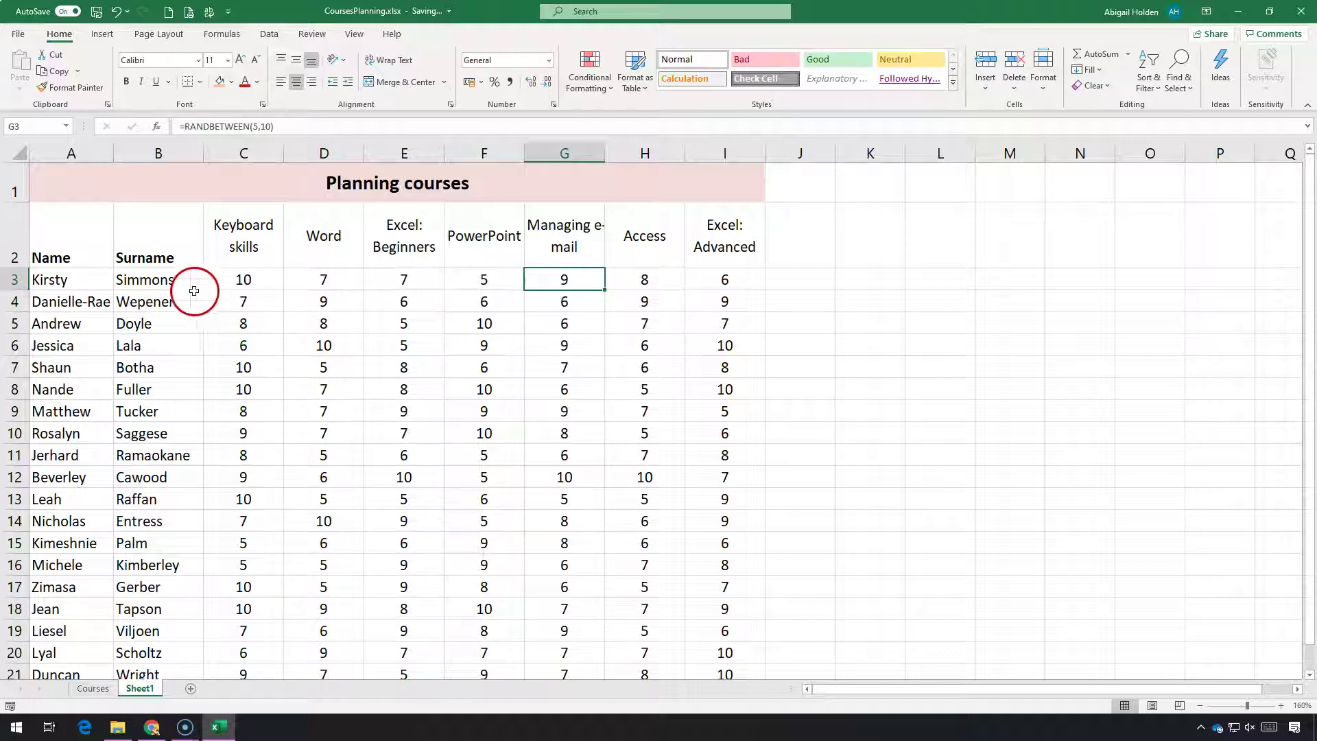
Step: Examine the formulas behind the scores in C3 and I3
{"action": "left_click", "coordinate": [238, 278]}
{"action": "scroll", "coordinate": [276, 414], "scroll_direction": "down", "scroll_amount": 1}
{"action": "scroll", "coordinate": [271, 415], "scroll_direction": "up", "scroll_amount": 1}
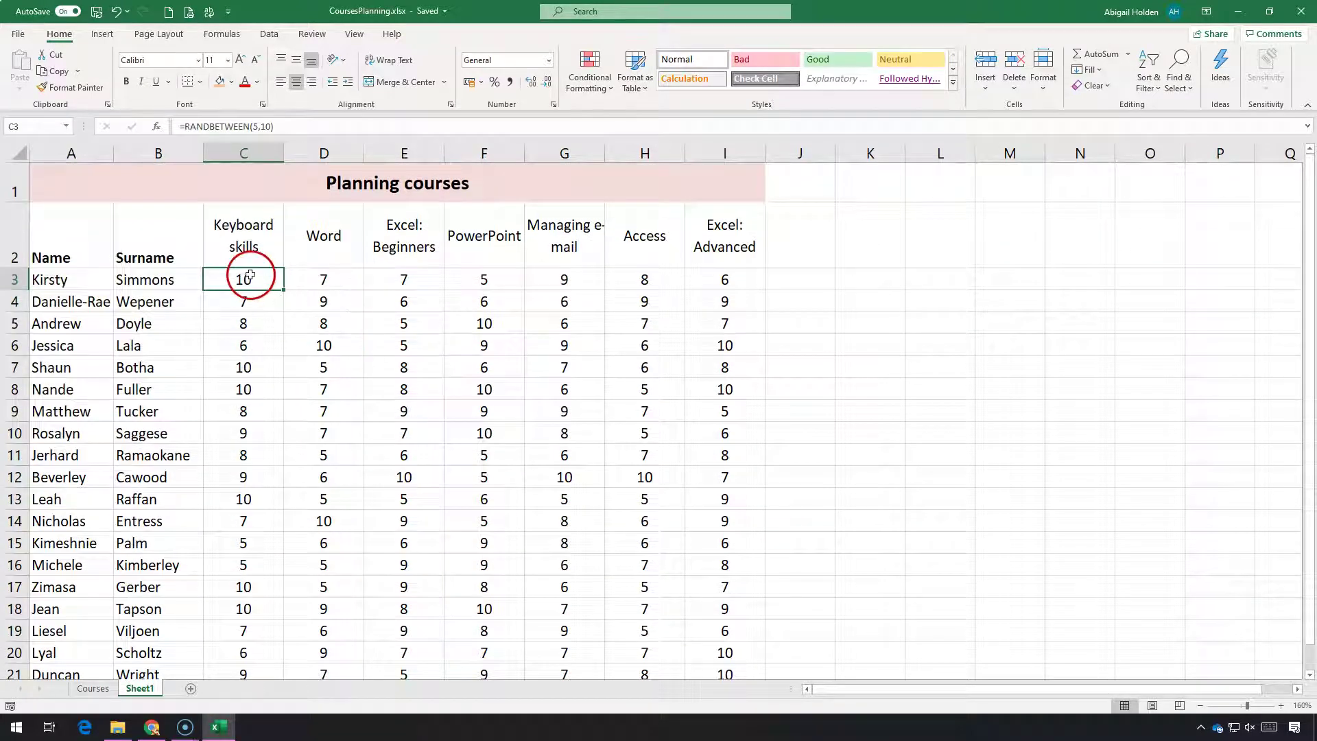
{"action": "double_click", "coordinate": [714, 278]}
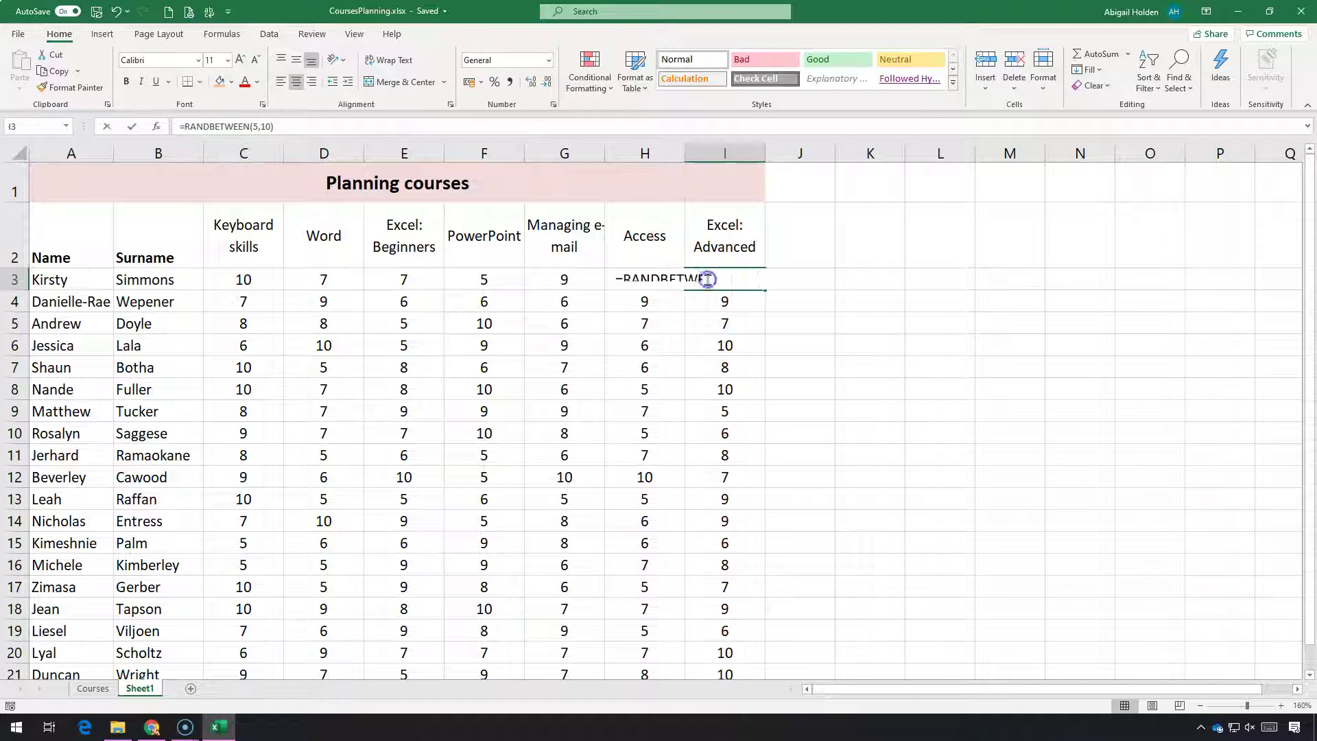
{"action": "key", "text": "Return"}
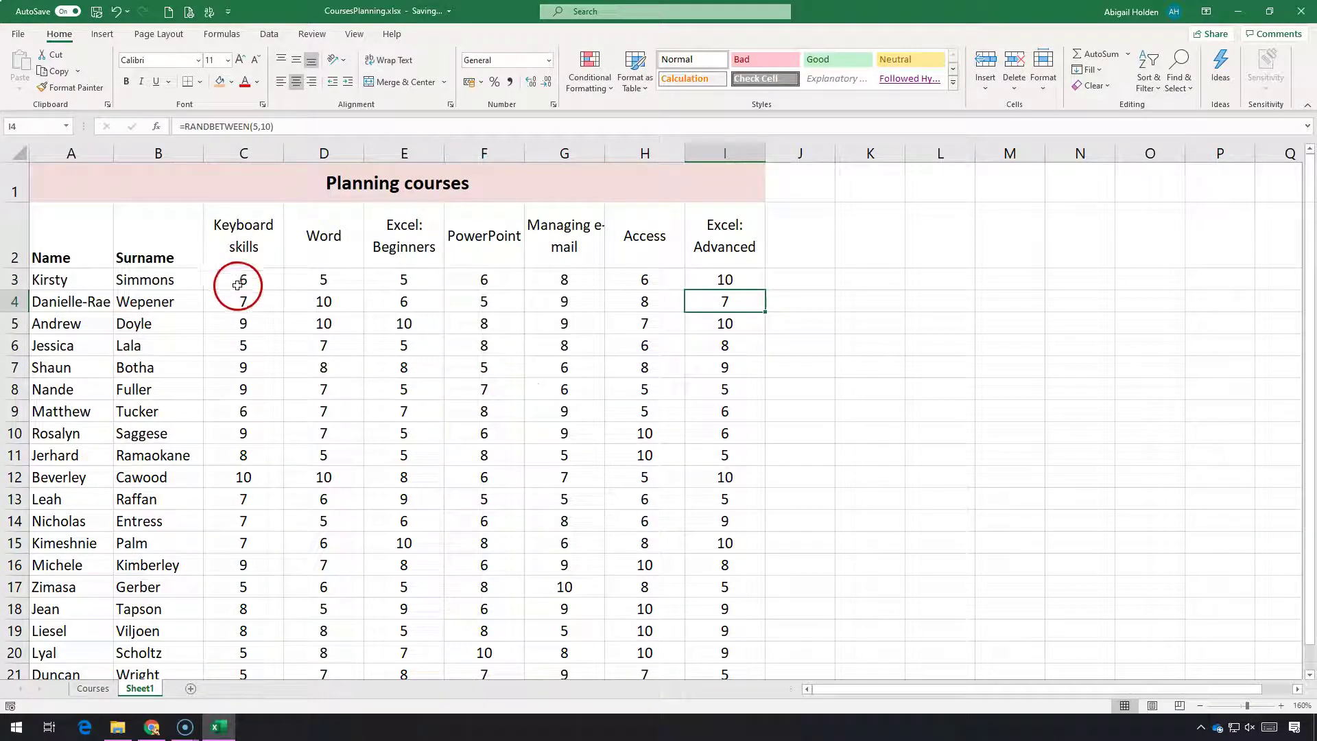
Step: Copy the scores in C3:I21 and paste them as values only, starting at K3
{"action": "left_click_drag", "start_coordinate": [245, 279], "coordinate": [706, 635]}
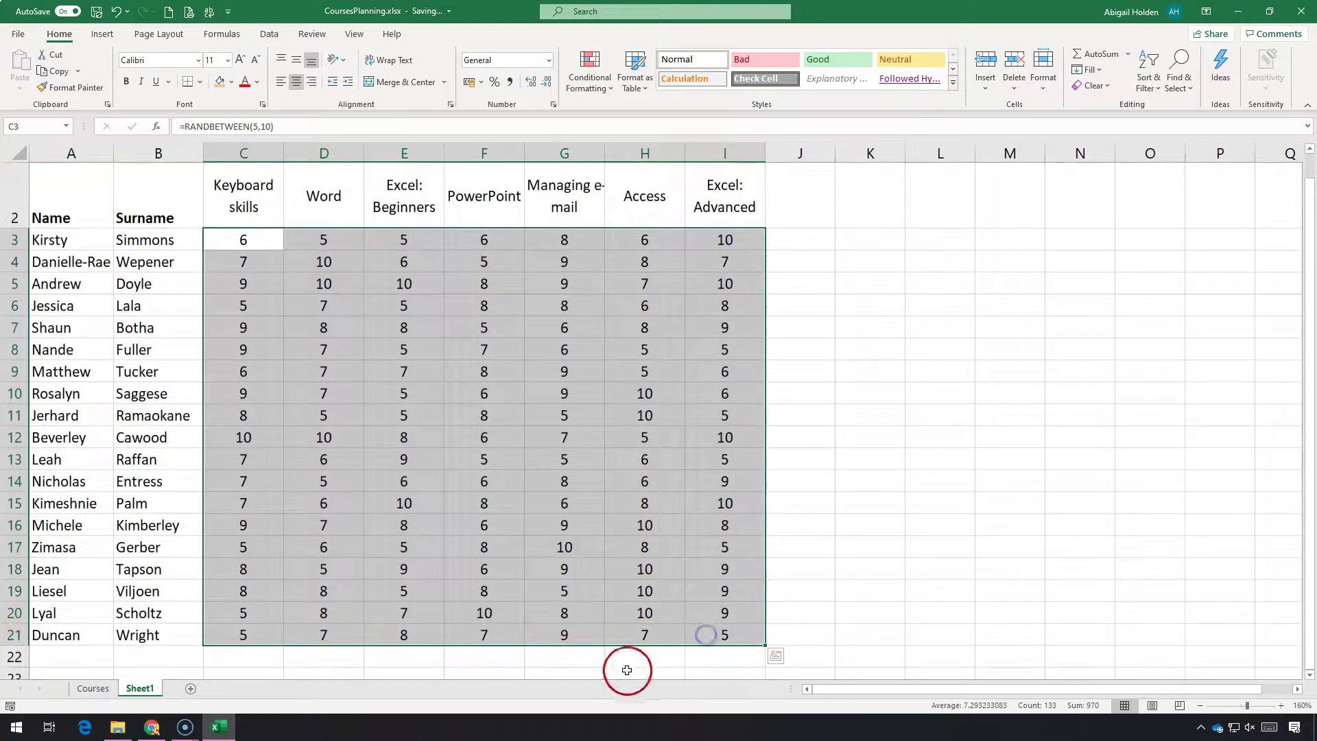
{"action": "key", "text": "ctrl+c"}
{"action": "key", "text": "ctrl+q"}
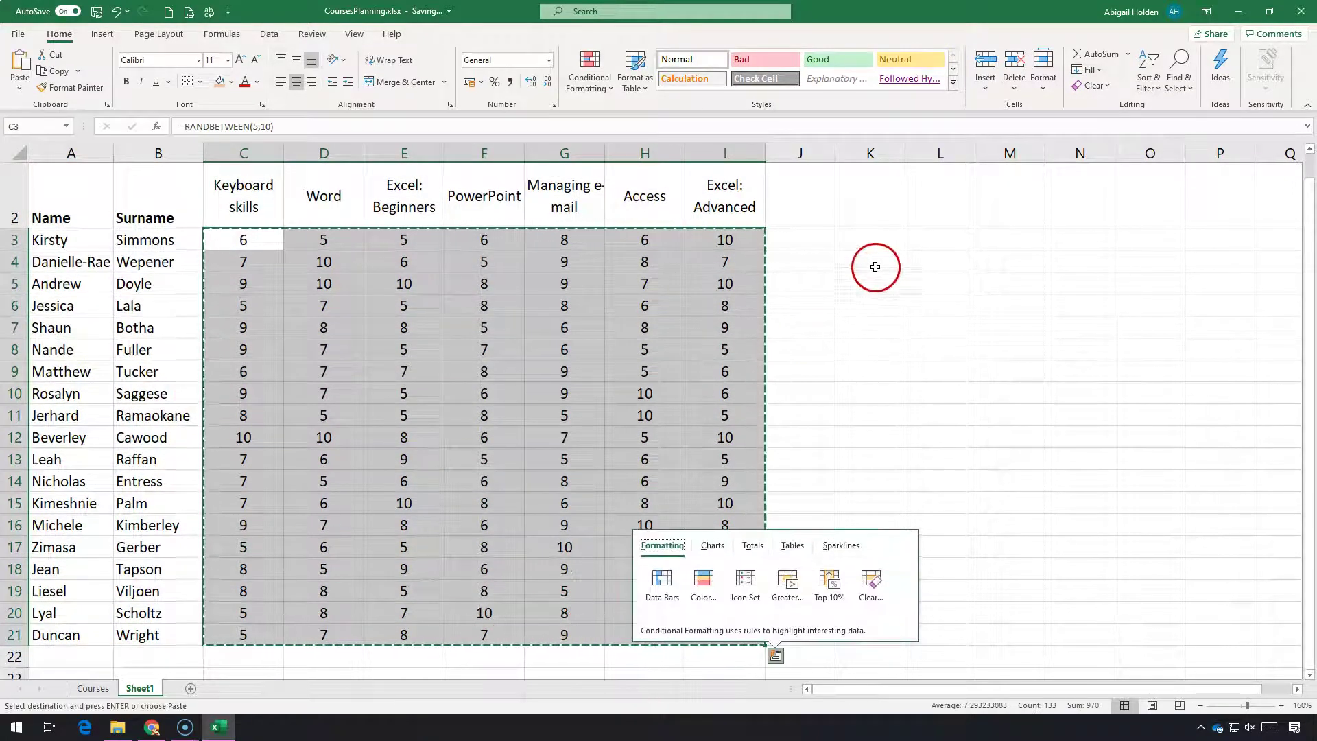
{"action": "right_click", "coordinate": [850, 245]}
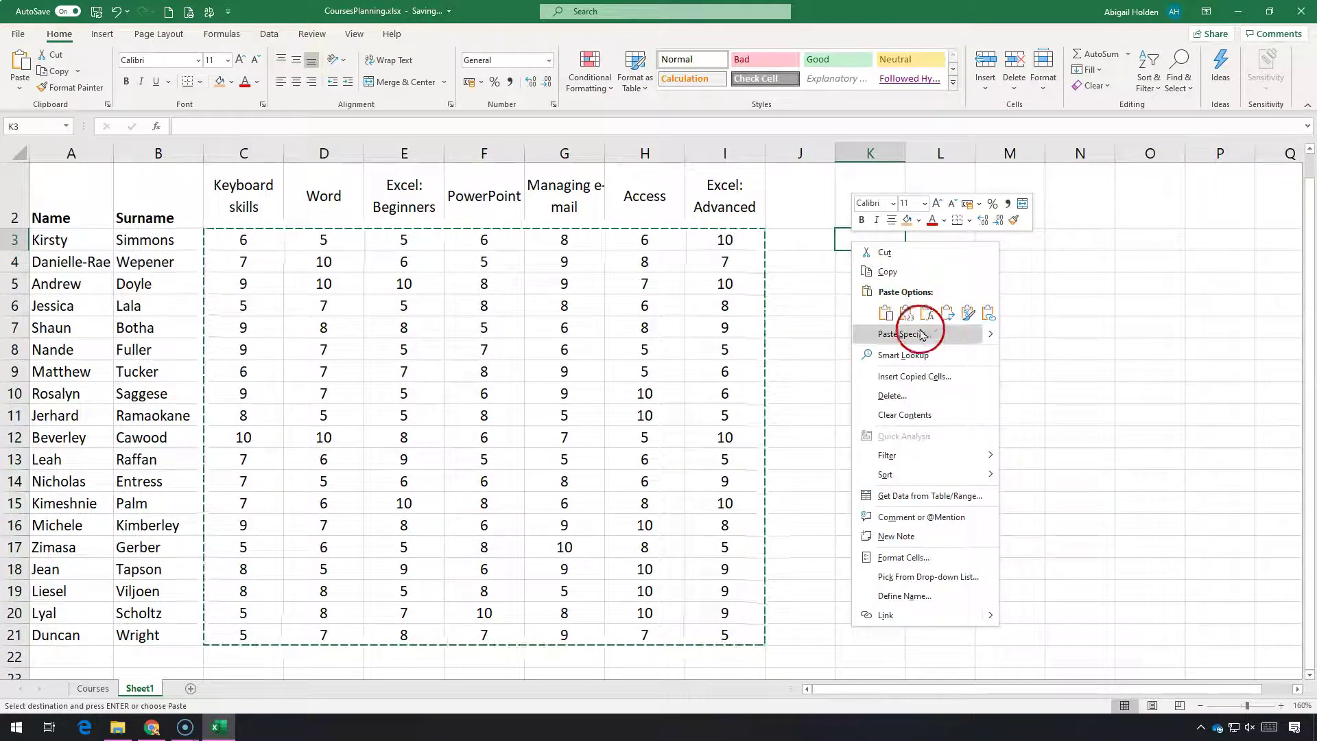
{"action": "mouse_move", "coordinate": [913, 334]}
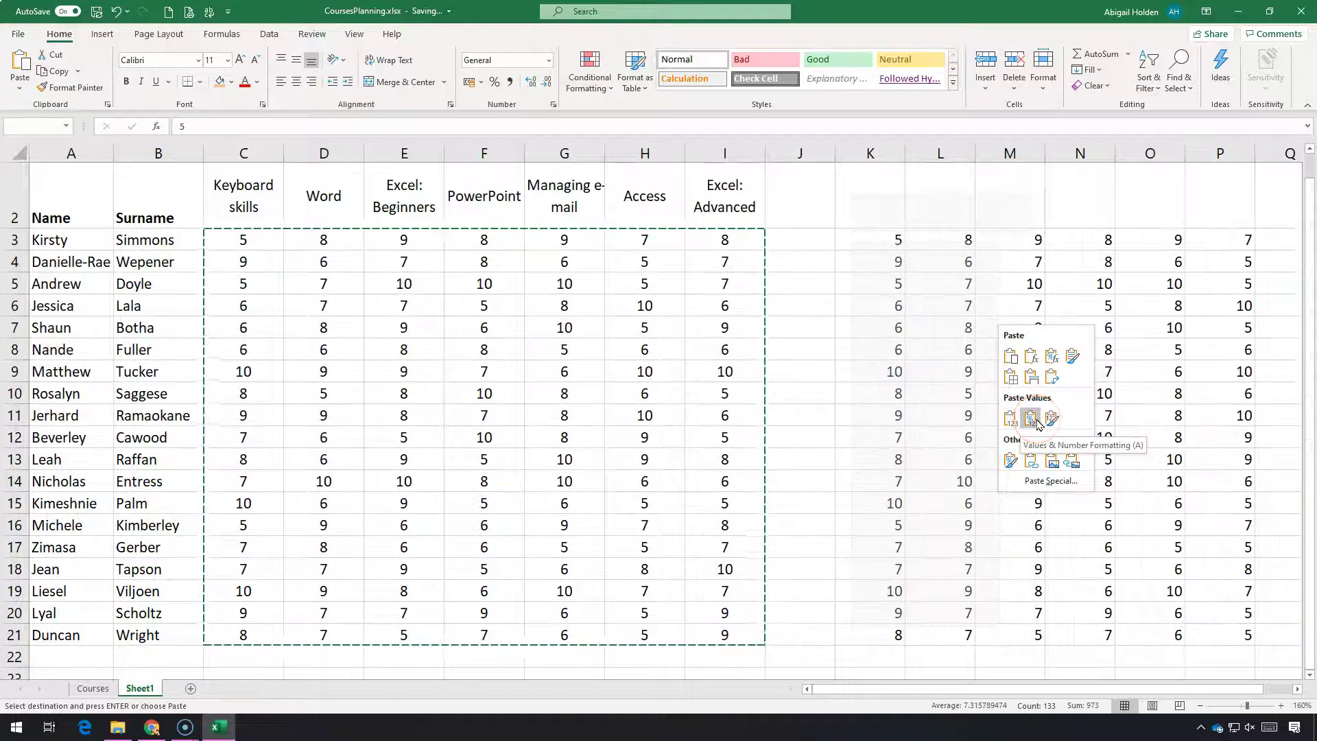
{"action": "left_click", "coordinate": [1053, 428]}
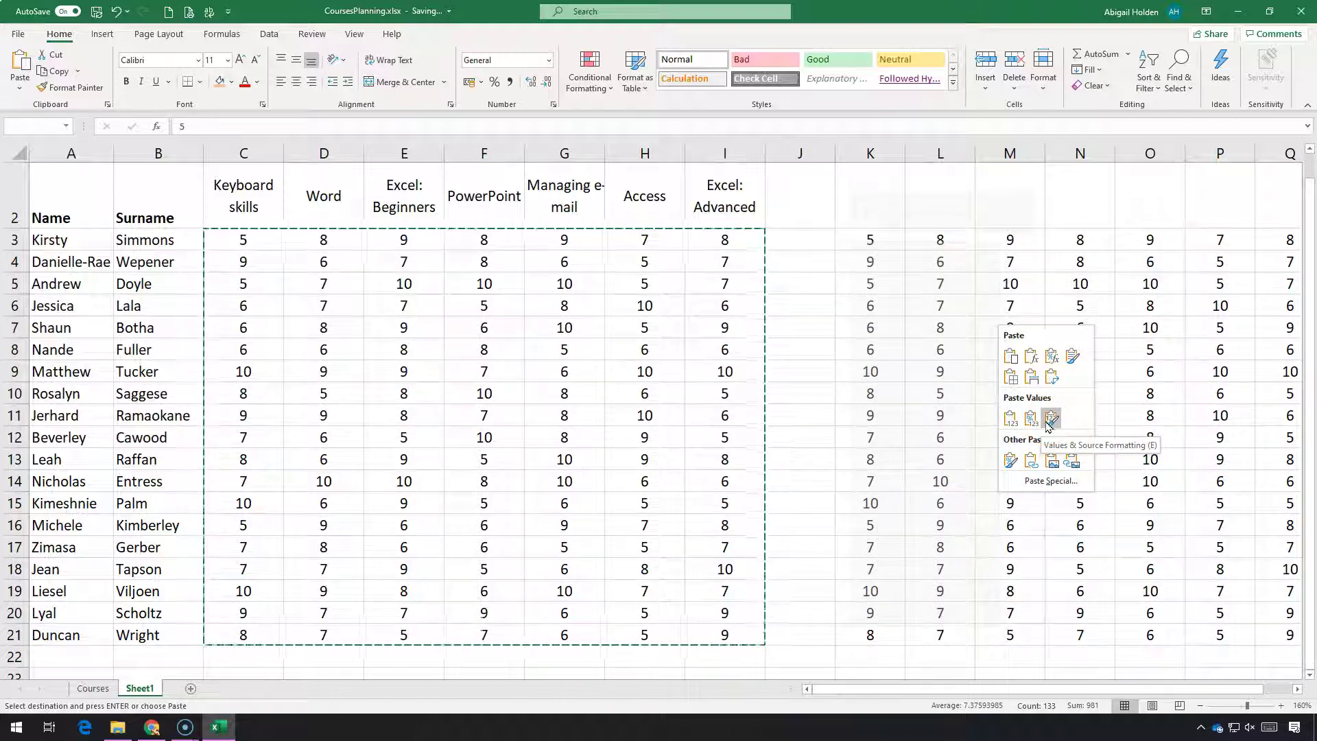
{"action": "left_click", "coordinate": [1049, 426]}
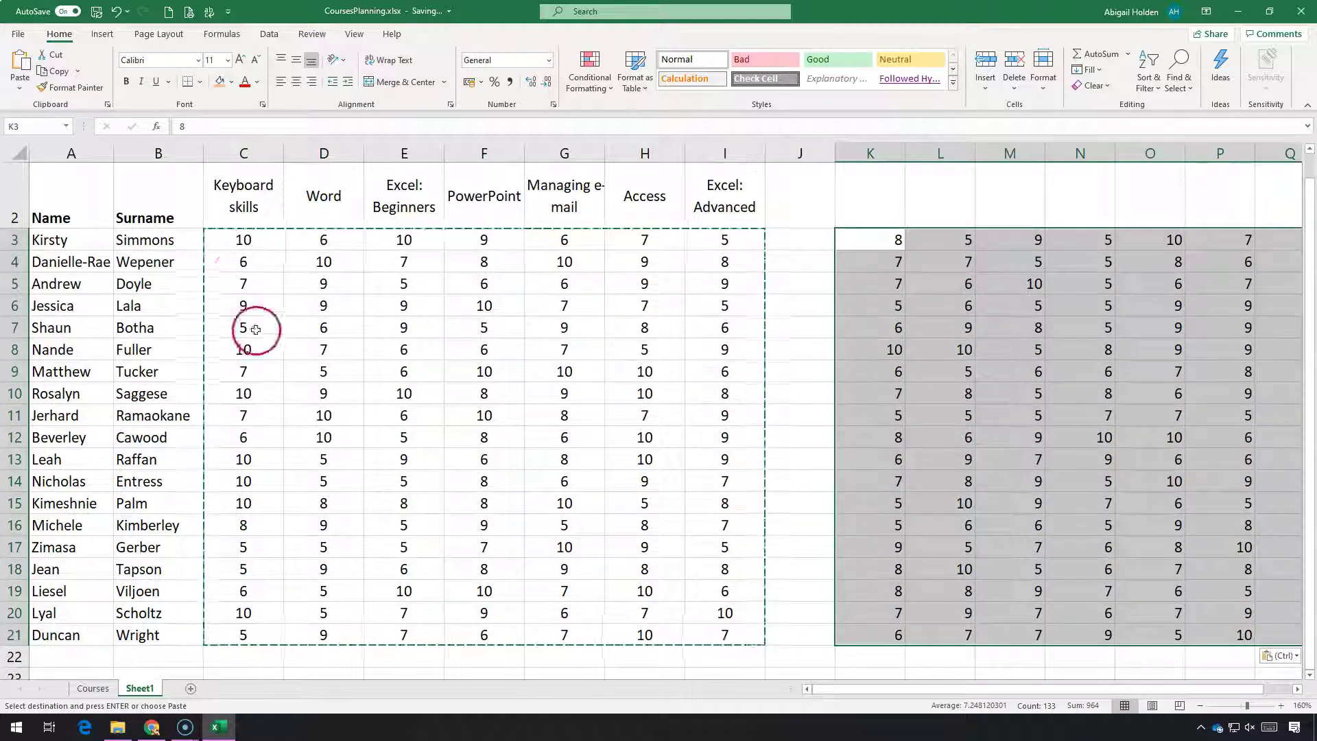
Step: Compare the contents of score cell C3 with the pasted cells in column K
{"action": "left_click", "coordinate": [227, 238]}
{"action": "double_click", "coordinate": [243, 243]}
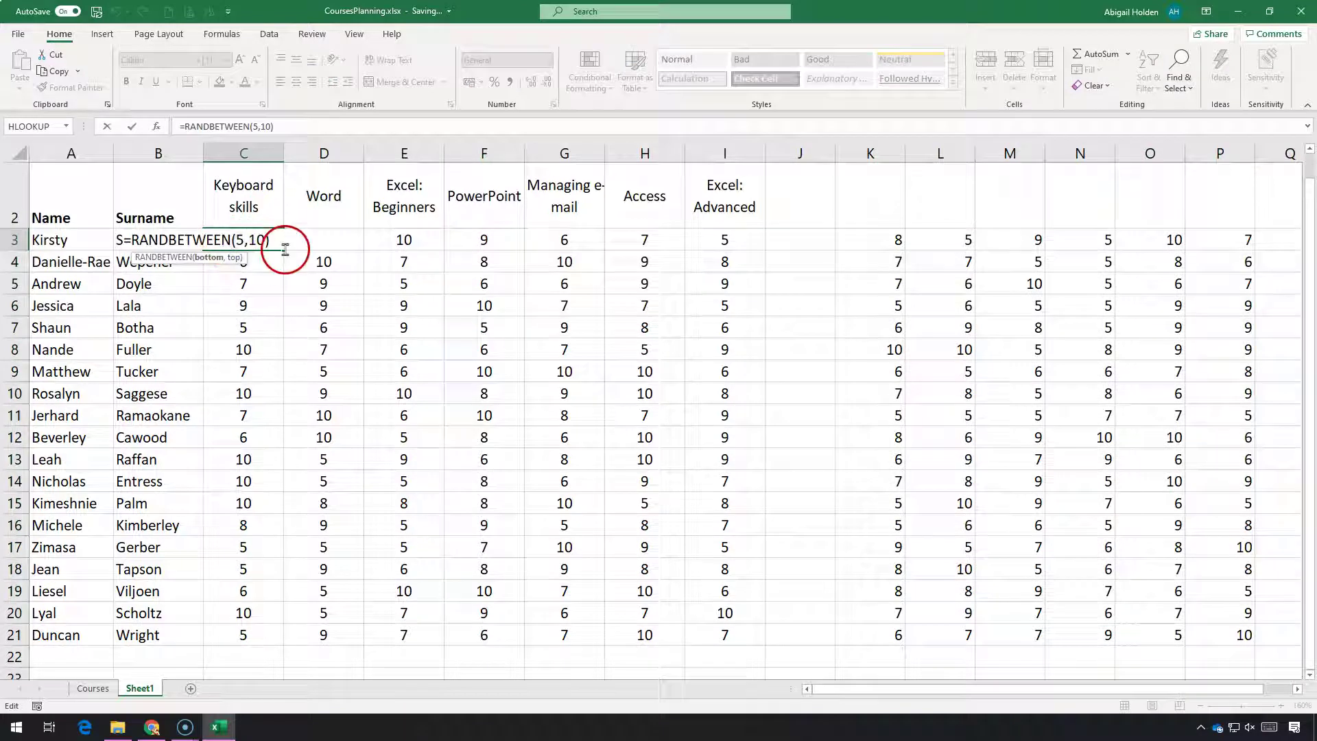
{"action": "key", "text": "Return"}
{"action": "left_click", "coordinate": [906, 258]}
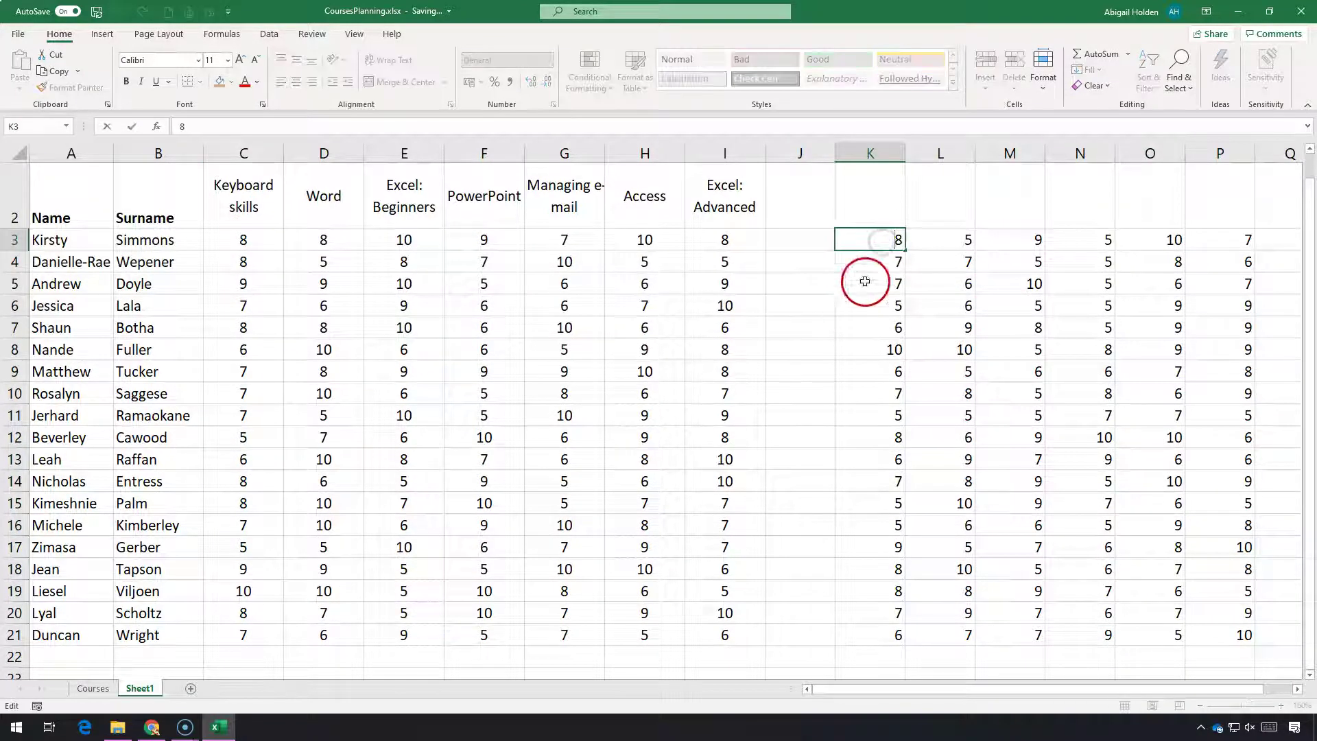
{"action": "double_click", "coordinate": [881, 263]}
{"action": "left_click", "coordinate": [911, 354]}
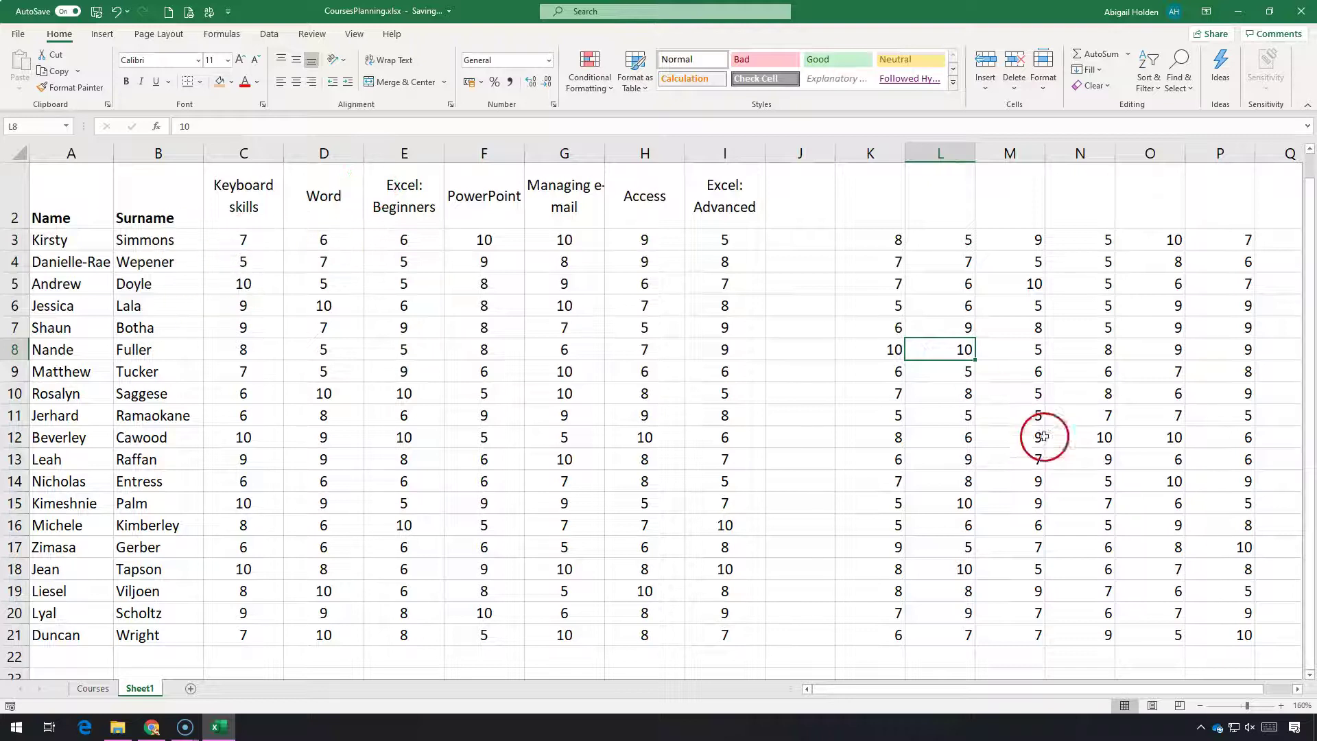
Step: Copy the block of pasted values in K3:Q21
{"action": "left_click_drag", "start_coordinate": [878, 247], "coordinate": [1109, 635]}
{"action": "key", "text": "ctrl+c"}
{"action": "left_click_drag", "start_coordinate": [1050, 688], "coordinate": [883, 692]}
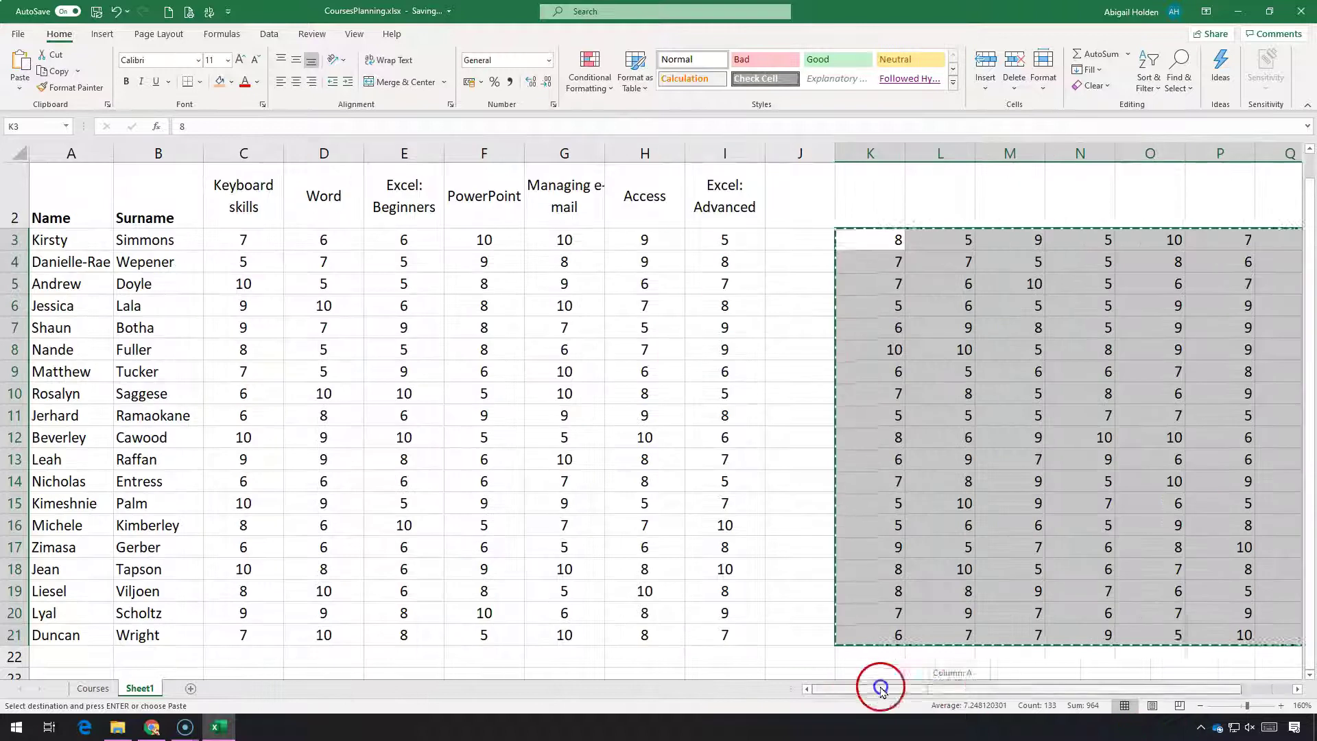
Step: Try pasting the copied values over the scores at C3, switch the paste to a picture, move it aside, and delete it
{"action": "left_click", "coordinate": [234, 249]}
{"action": "key", "text": "ctrl+v"}
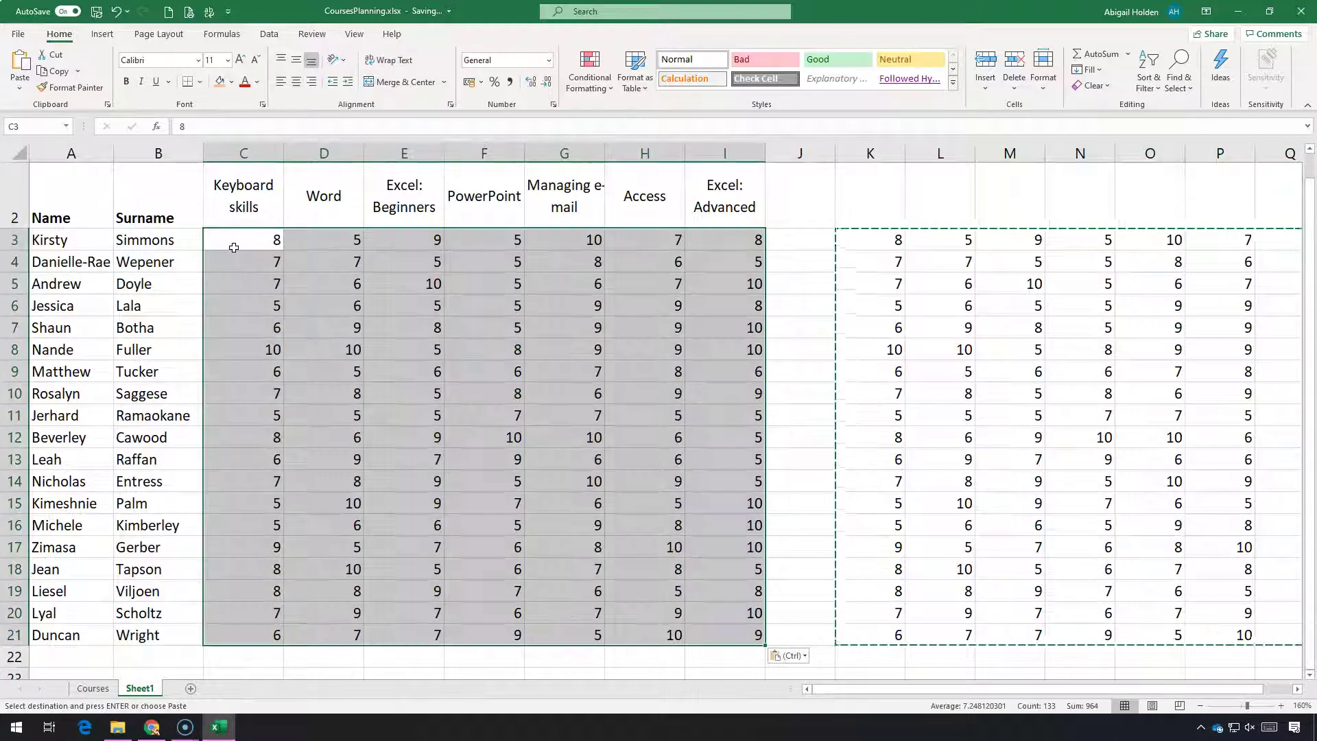
{"action": "left_click", "coordinate": [789, 655]}
{"action": "left_click", "coordinate": [799, 596]}
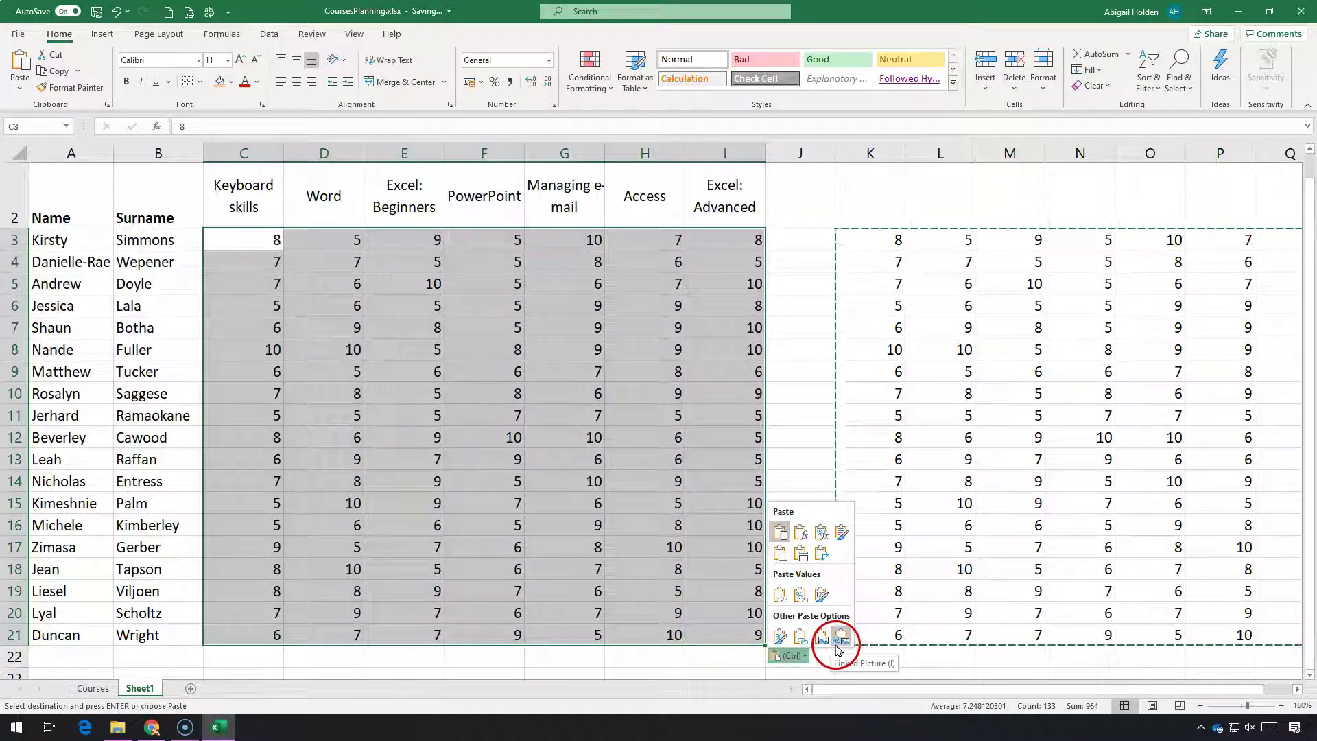
{"action": "left_click", "coordinate": [822, 639]}
{"action": "left_click_drag", "start_coordinate": [491, 247], "coordinate": [693, 244]}
{"action": "left_click", "coordinate": [600, 312]}
{"action": "key", "text": "Delete"}
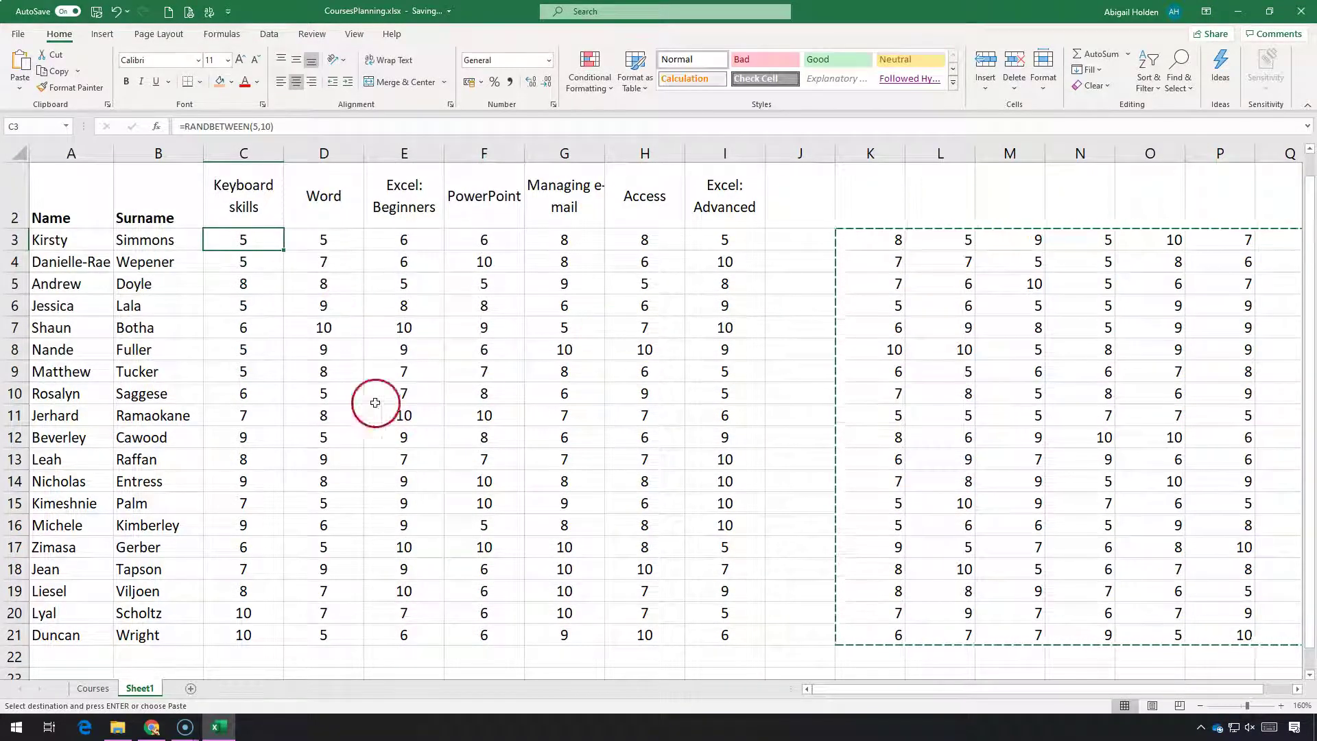
Step: Open the Paste Special settings for pasting the copied values at C3
{"action": "left_click", "coordinate": [24, 86]}
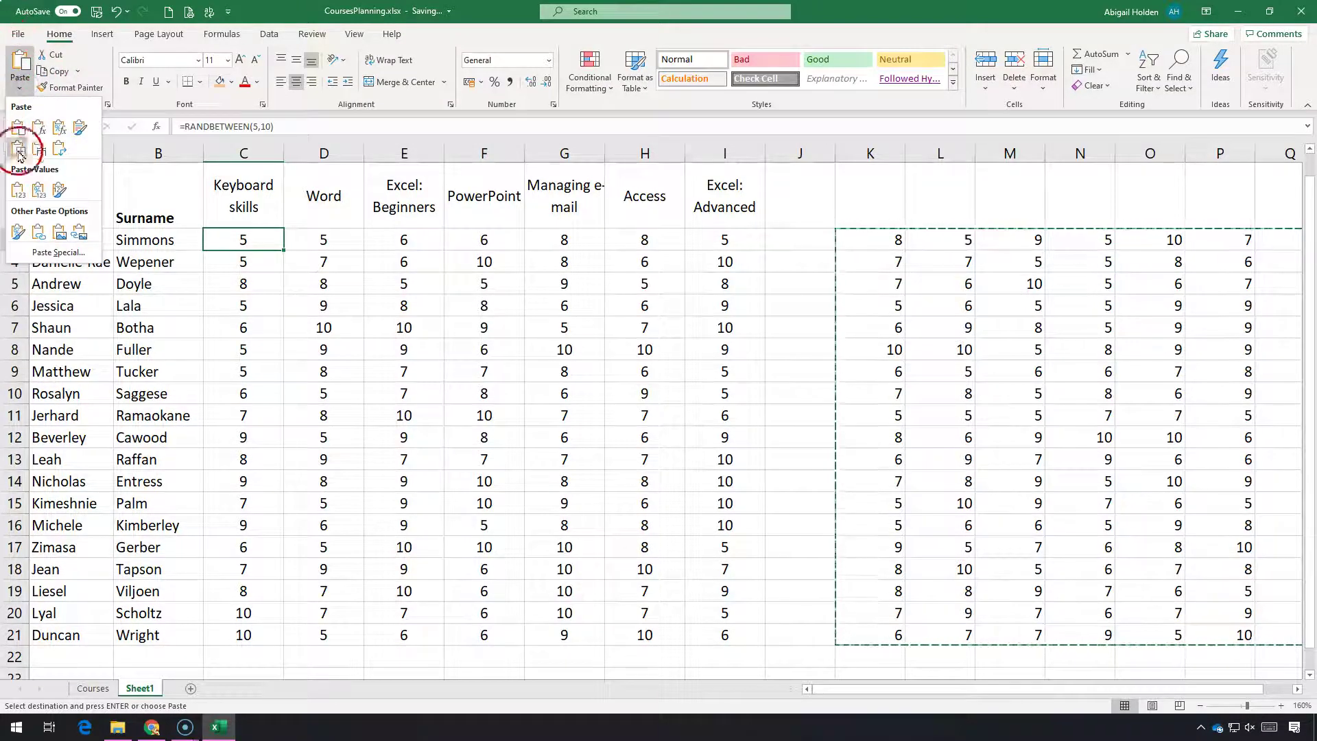
{"action": "left_click", "coordinate": [44, 254]}
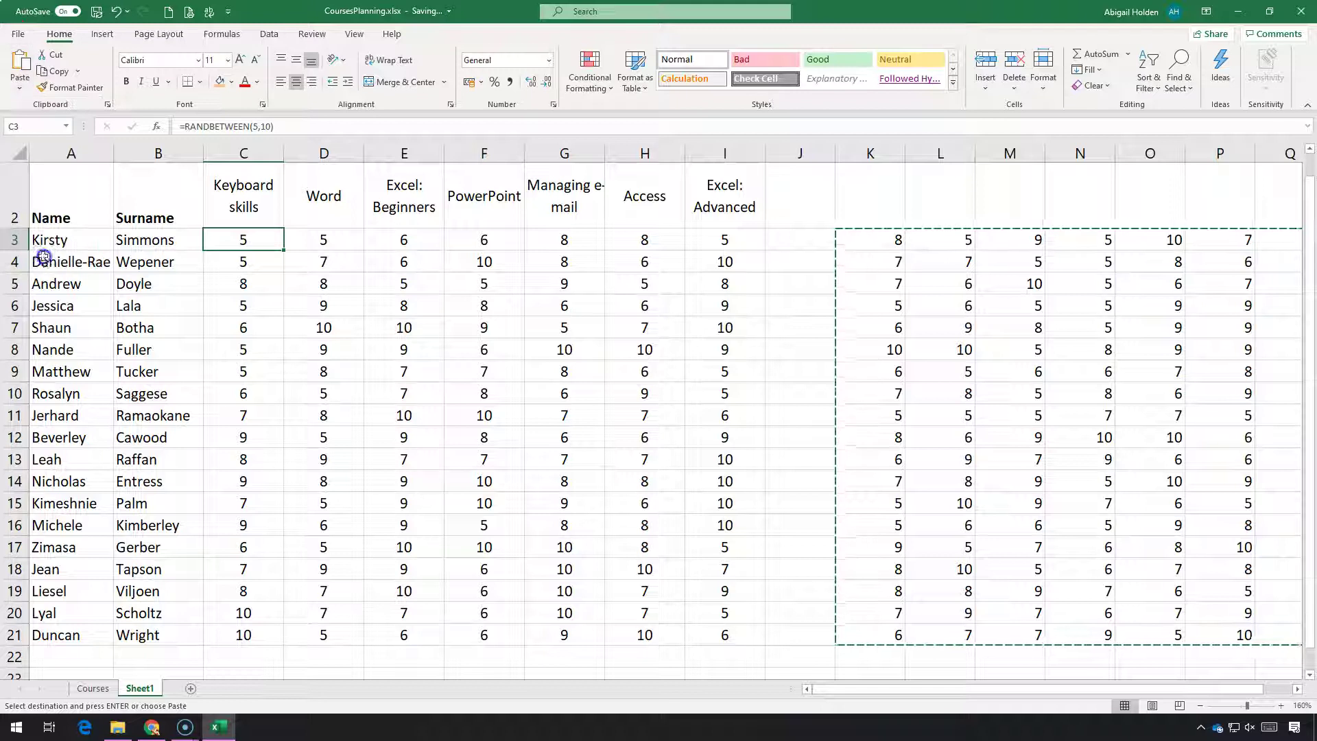